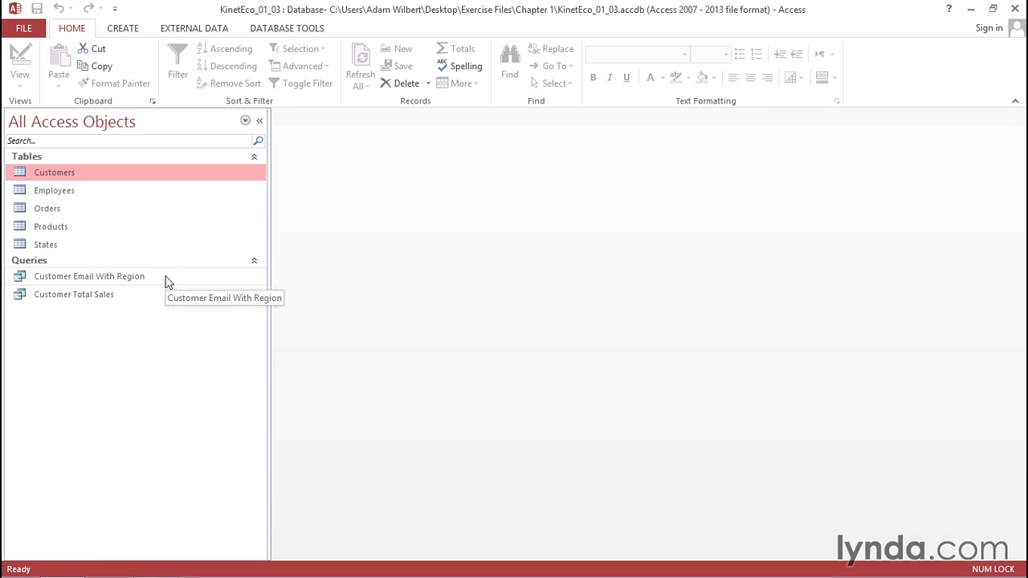
- Create a new query in Design view and add the Customers and States tables to it
click(123, 29)
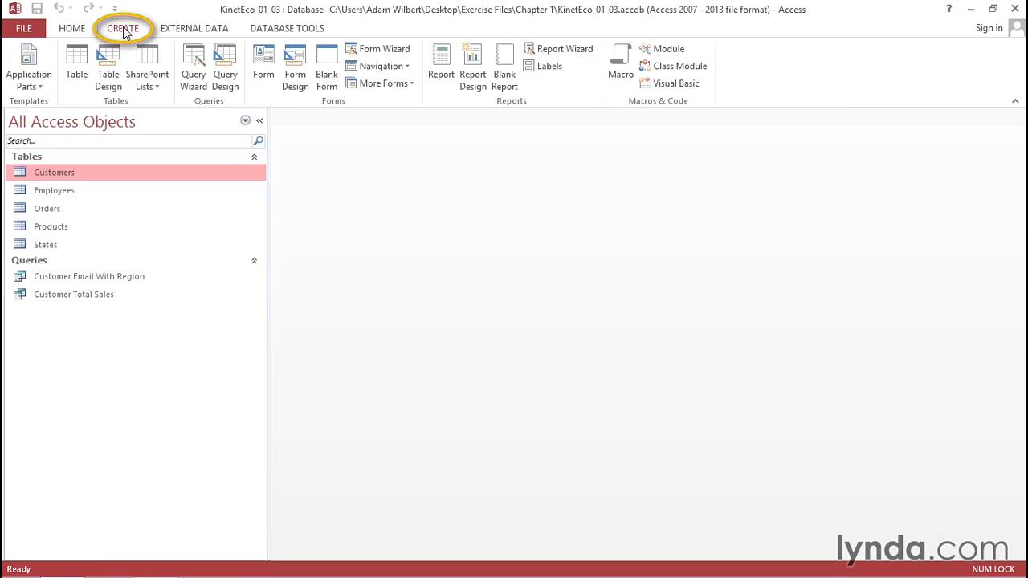
click(228, 88)
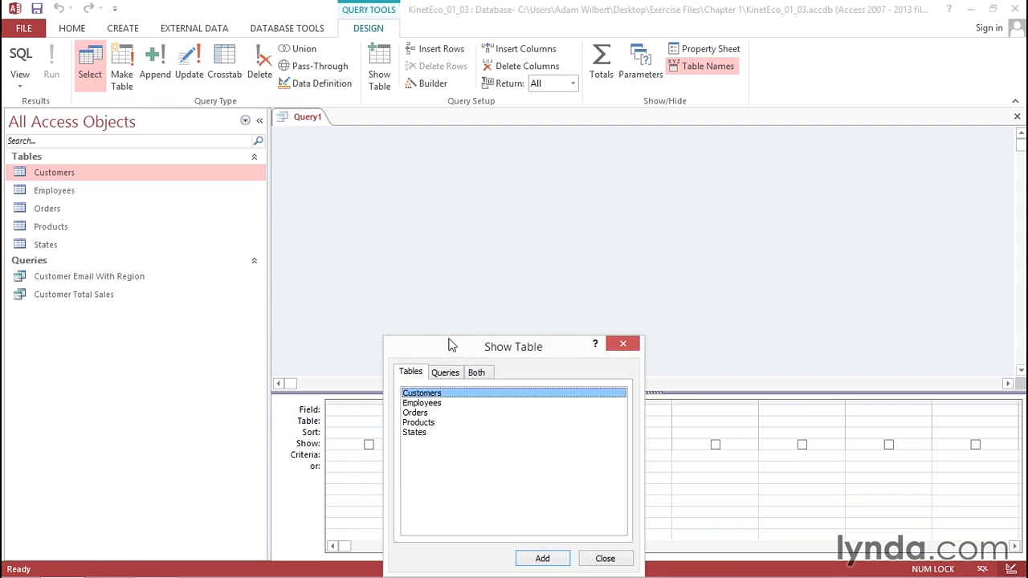
drag(449, 346, 412, 184)
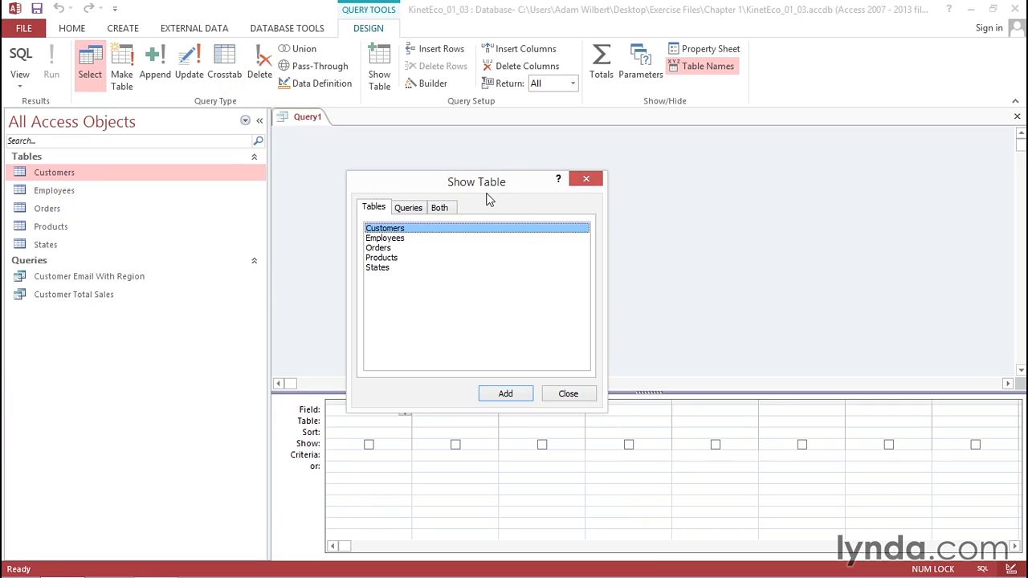
click(381, 211)
click(385, 232)
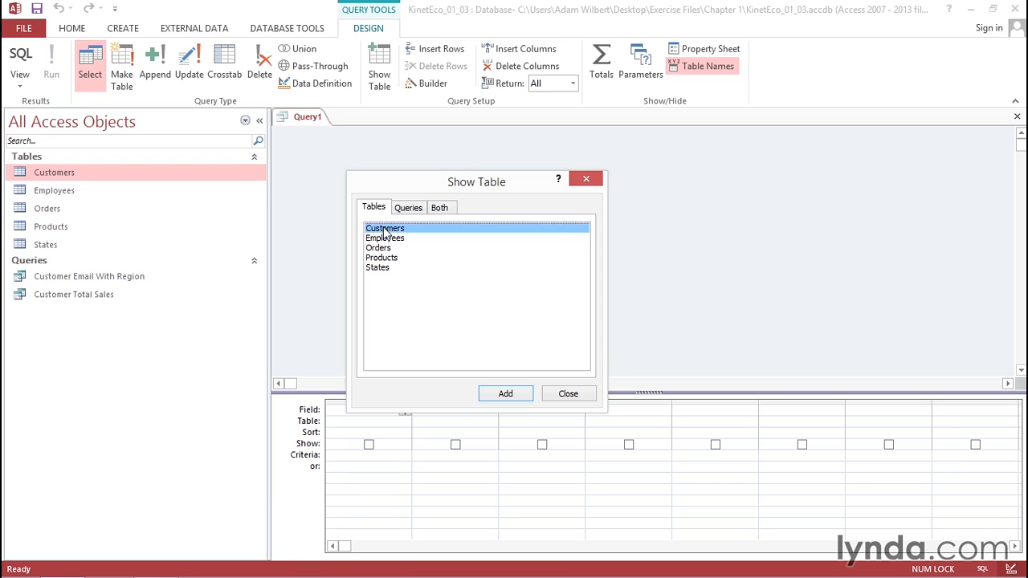
click(503, 396)
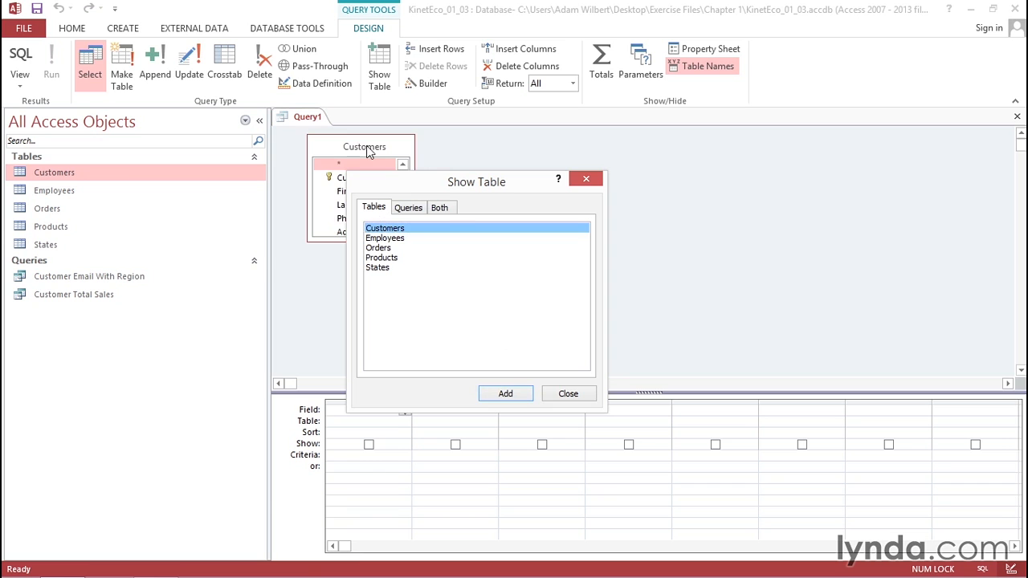
click(386, 271)
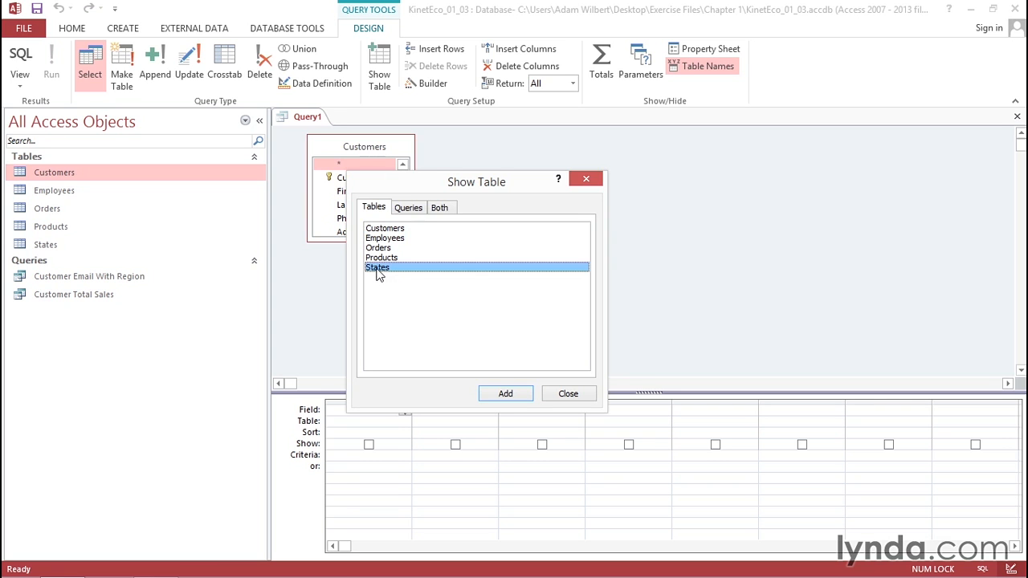
double_click(377, 269)
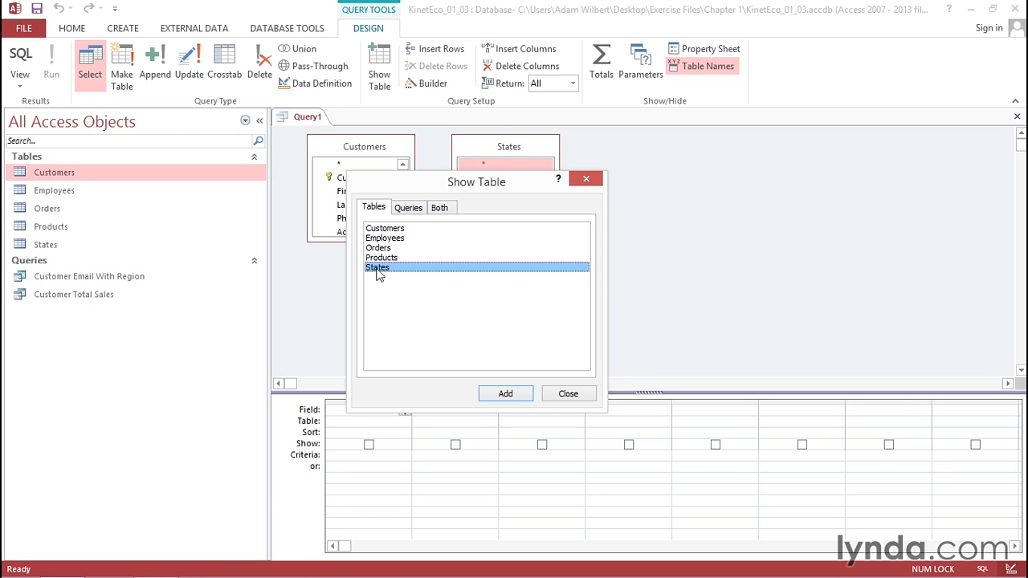
click(587, 179)
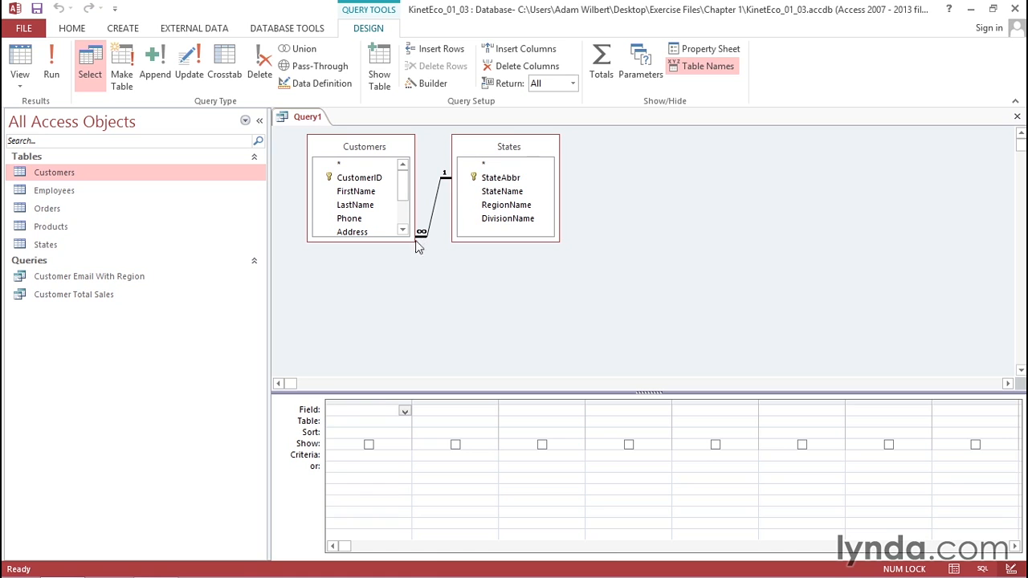
- Space the Customers and States field lists apart and enlarge the Customers list to fit all its fields
drag(504, 147, 597, 147)
drag(350, 149, 399, 149)
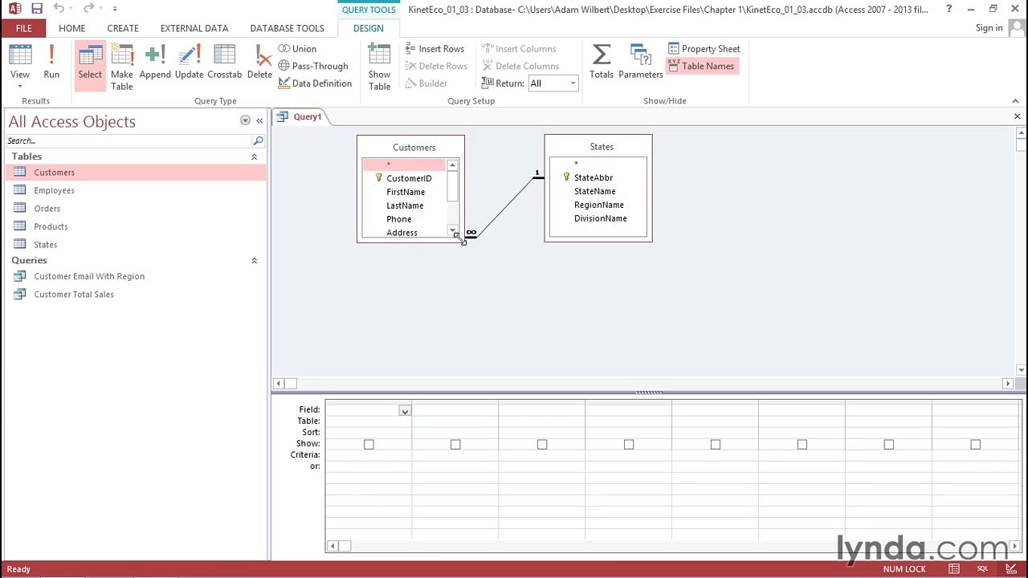
drag(462, 239, 487, 308)
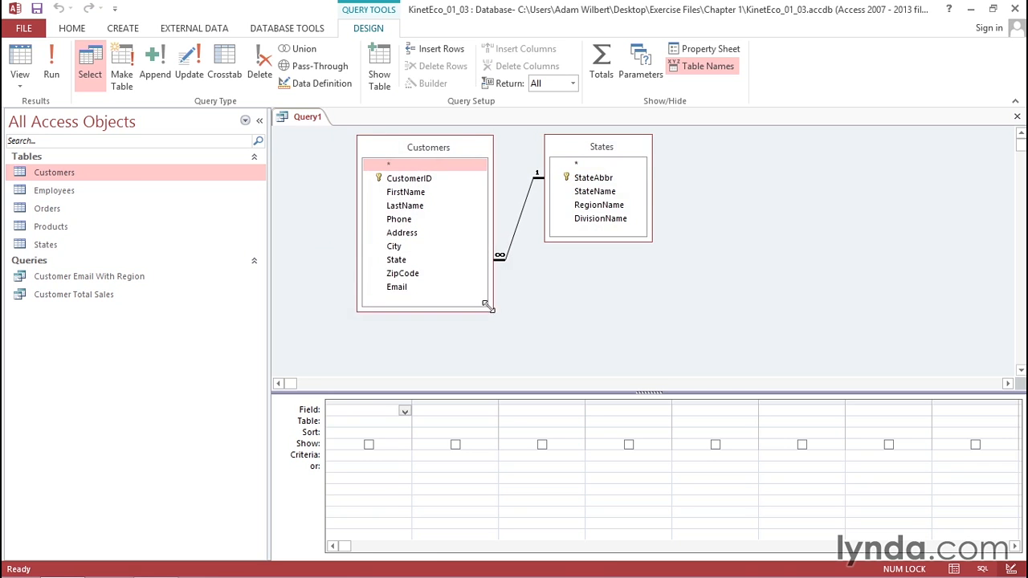
drag(608, 149, 620, 150)
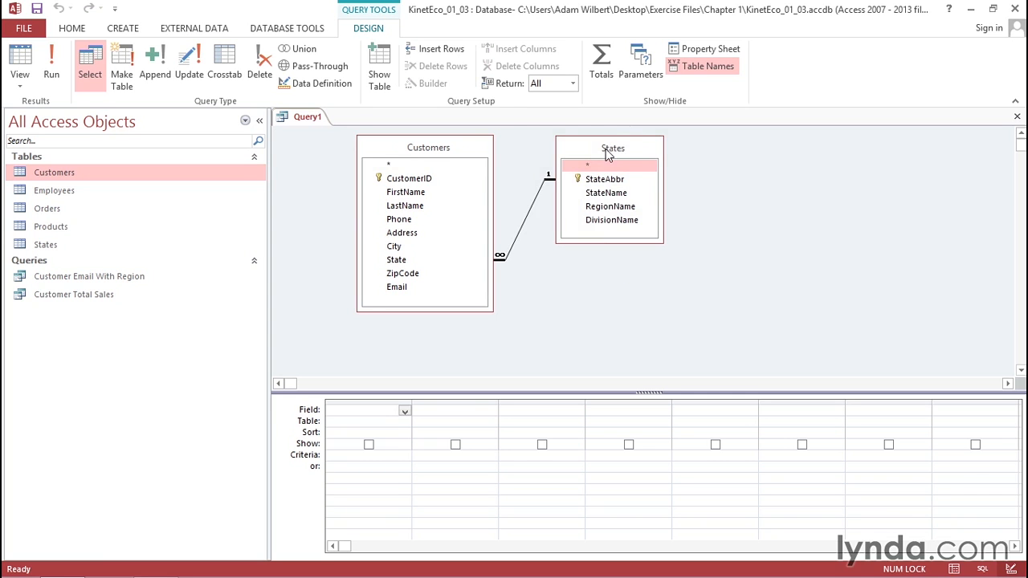
click(408, 262)
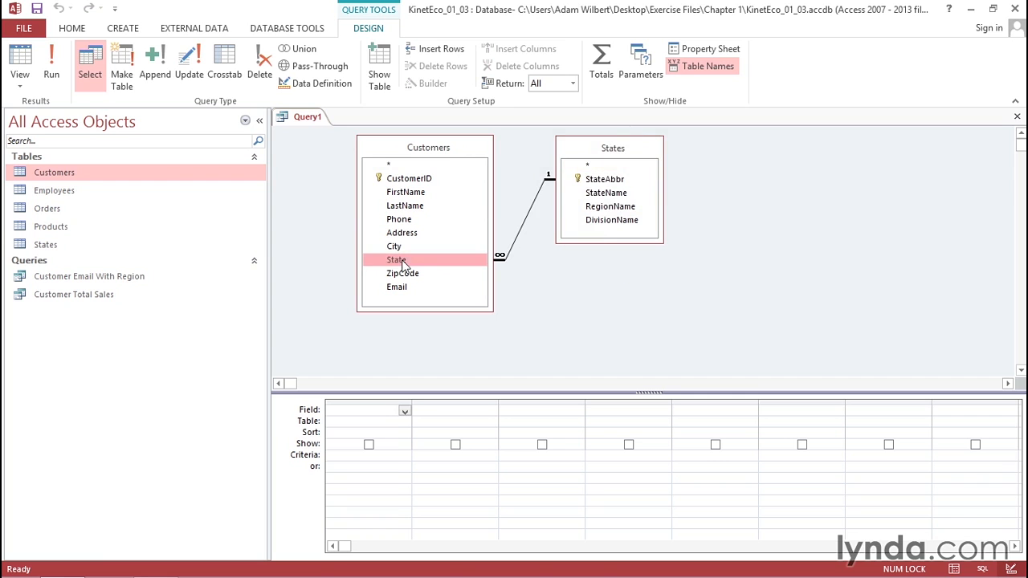
click(609, 179)
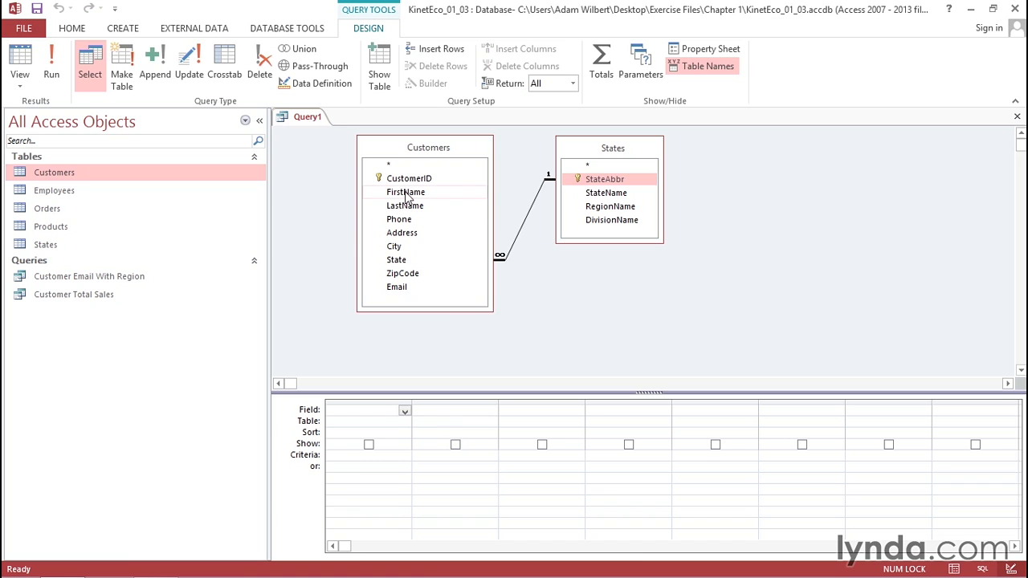
- Add FirstName, LastName and Email from Customers and DivisionName from States to the query's design grid
drag(405, 195, 354, 410)
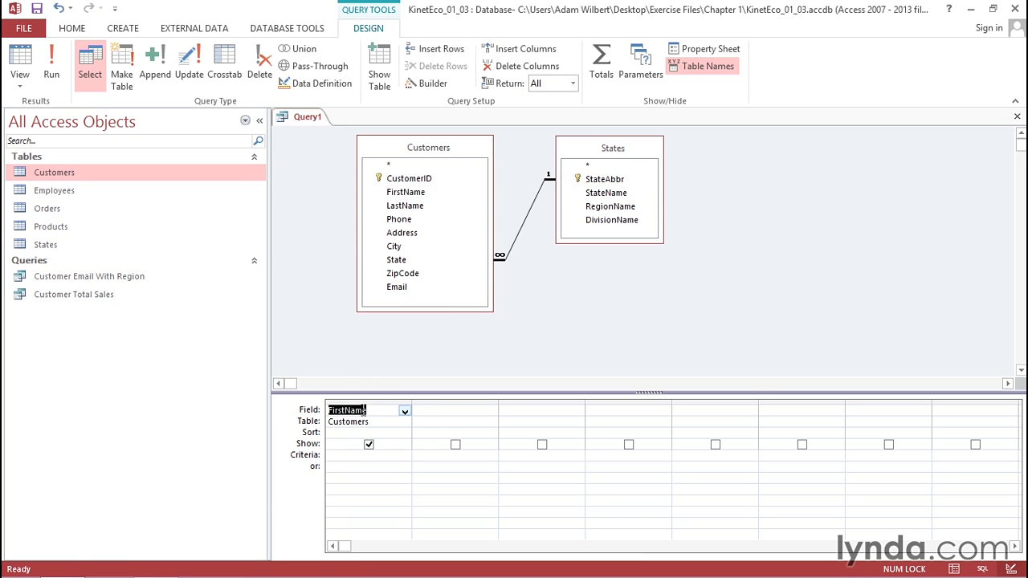
double_click(404, 207)
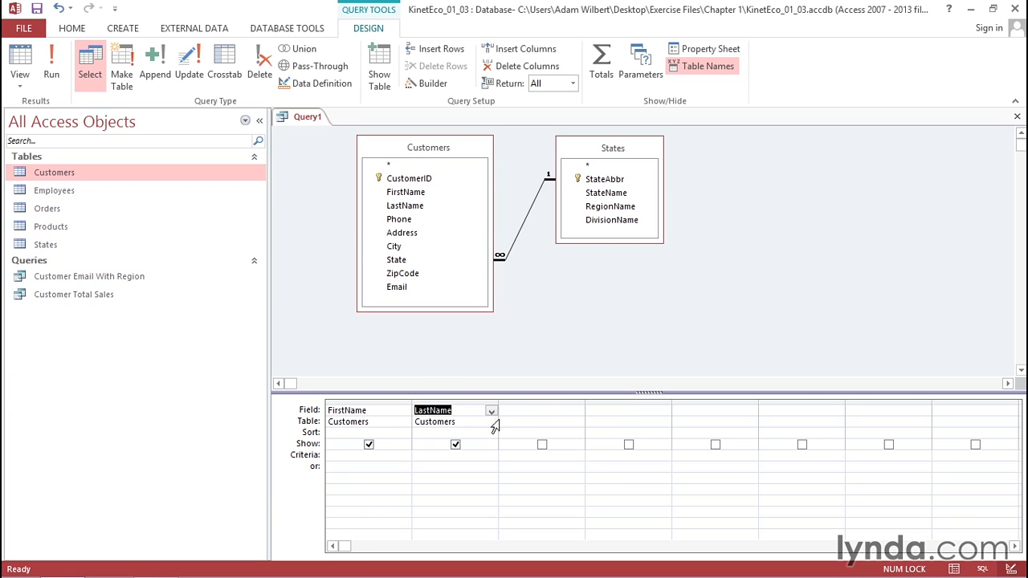
click(528, 411)
click(577, 412)
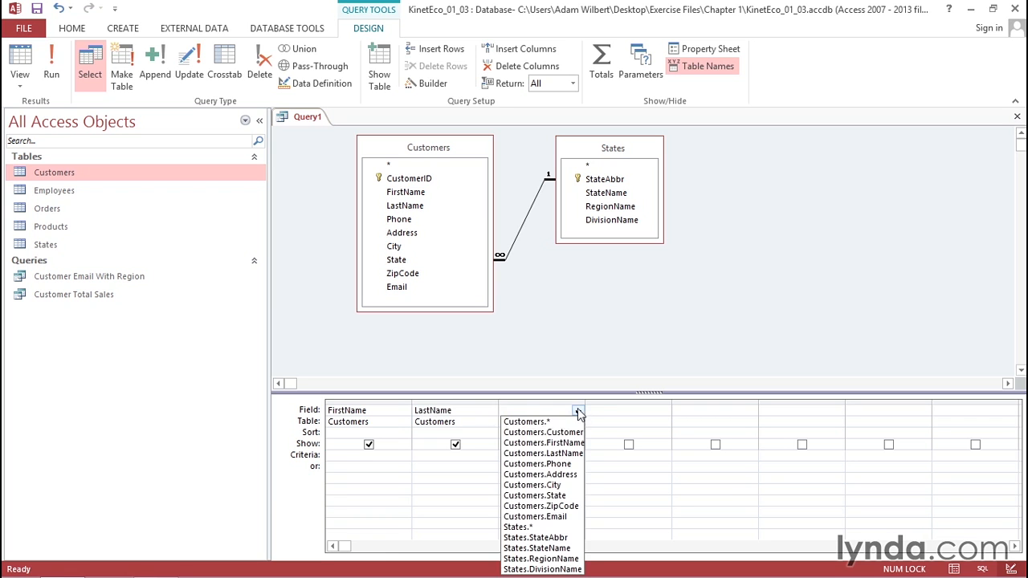
click(568, 516)
click(547, 421)
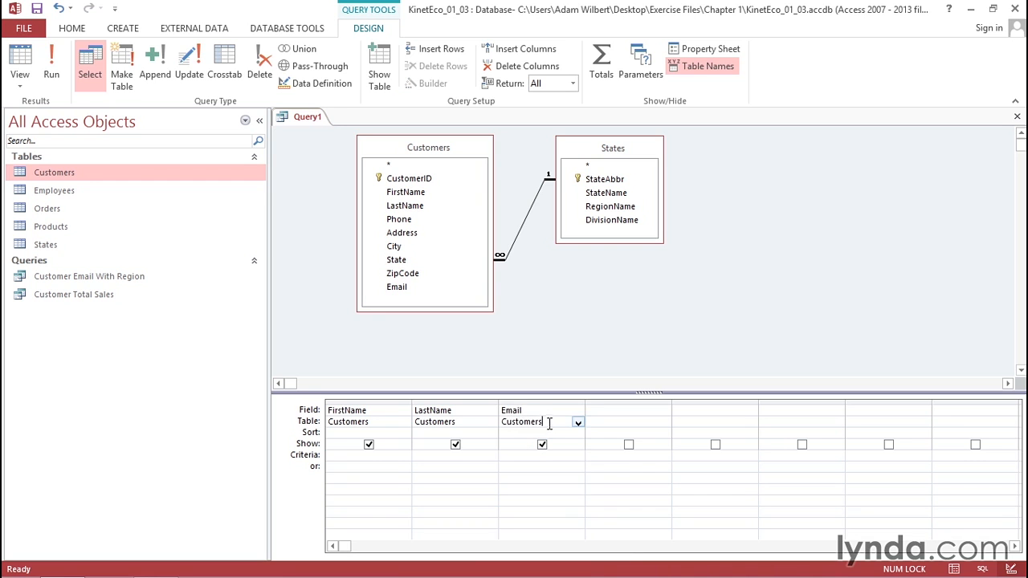
click(544, 409)
double_click(604, 220)
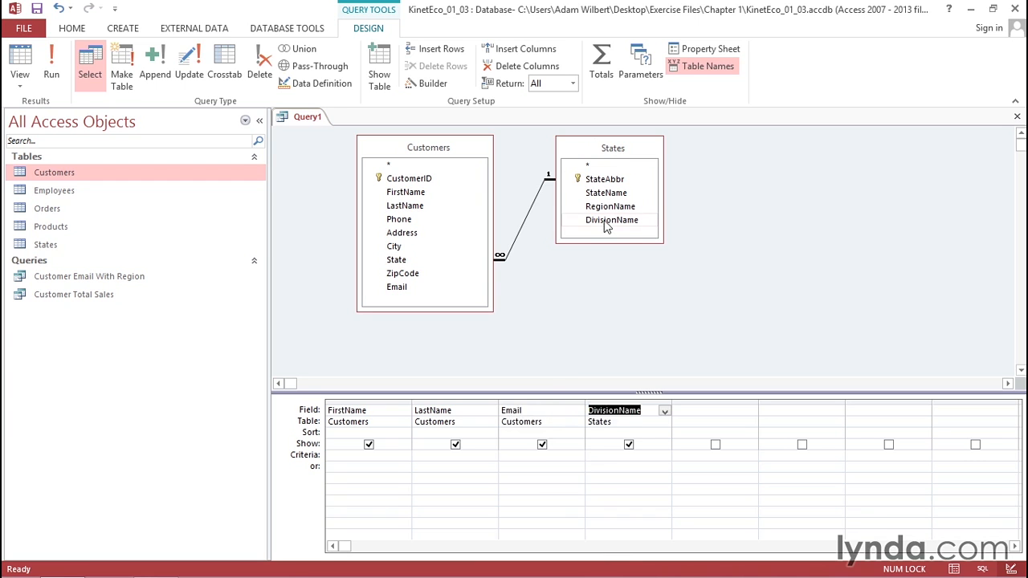
- Move the DivisionName column between FirstName and LastName, and return it to the position after Email
click(630, 400)
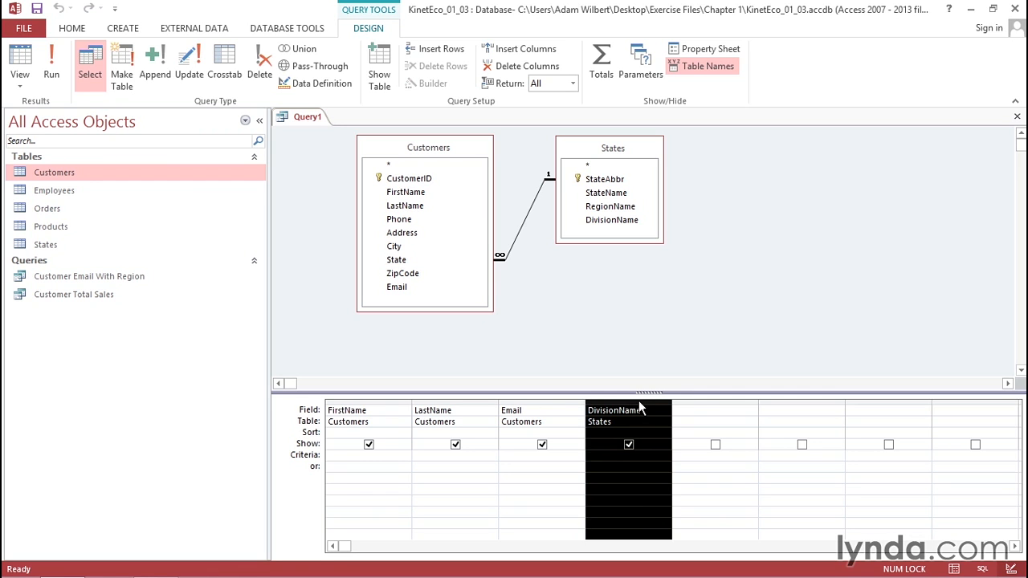
drag(640, 408, 423, 410)
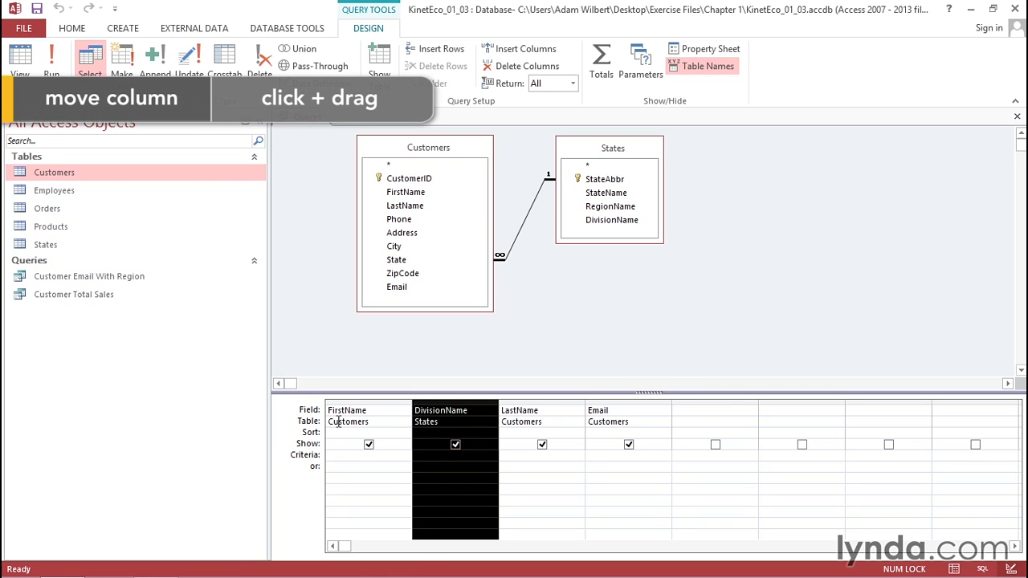
drag(468, 401, 680, 414)
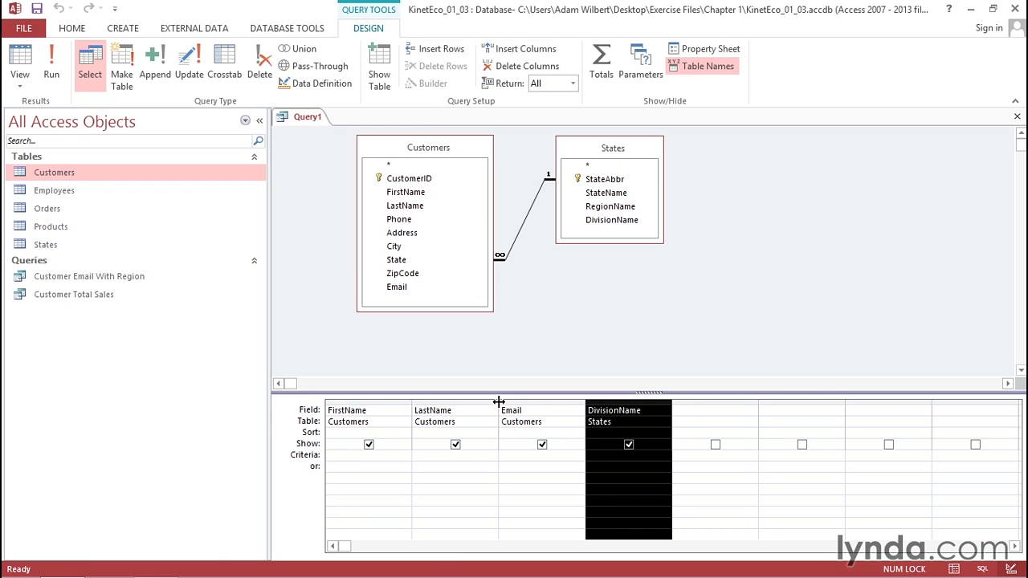
- Narrow the LastName column in the design grid and enlarge the grid area below the field lists
mouse_move(499, 402)
mouse_down()
mouse_move(543, 402)
mouse_move(483, 401)
mouse_up()
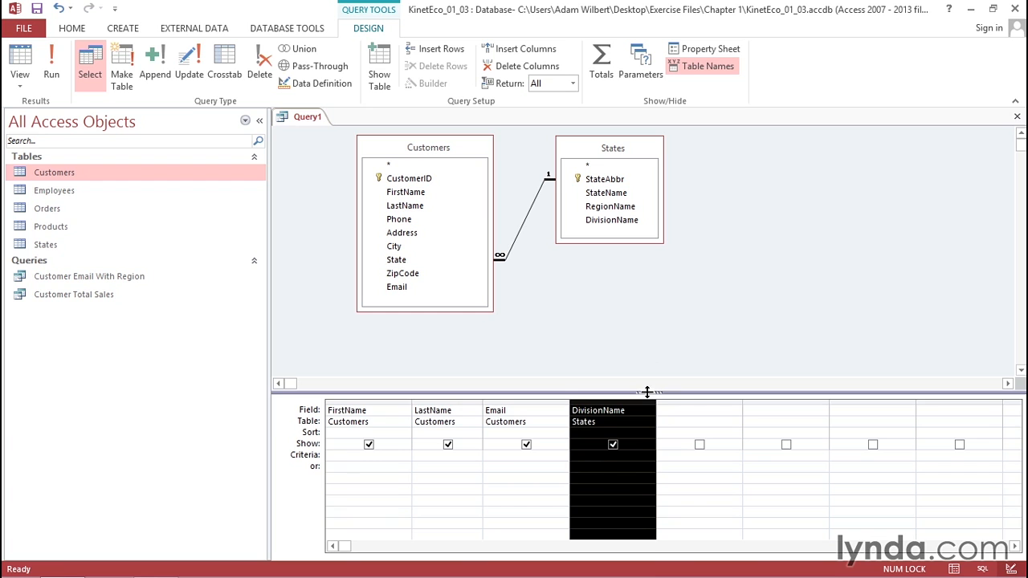
drag(647, 392, 658, 358)
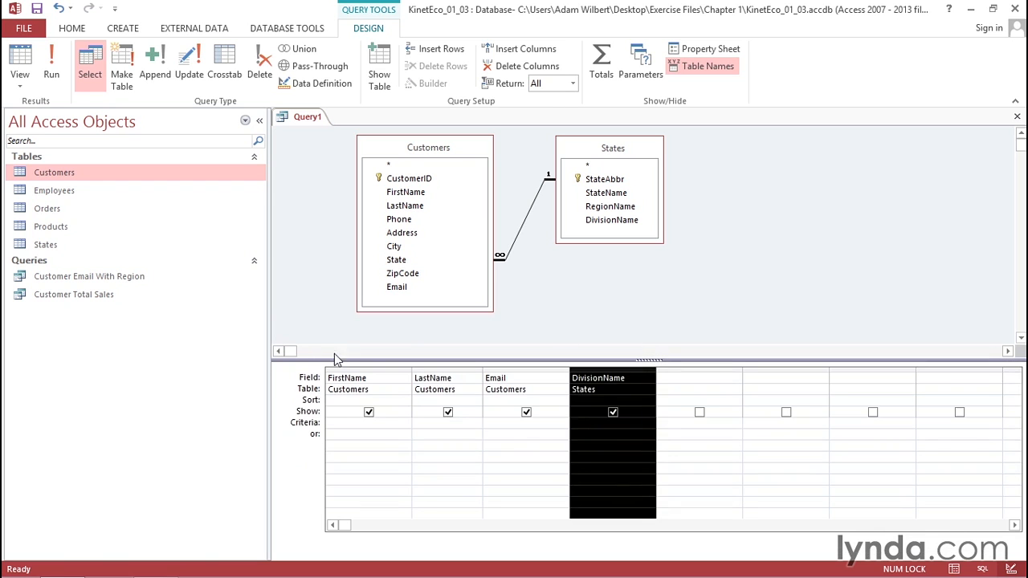
- Add a second copy of the Customers table to an empty area of the query design
drag(306, 352, 279, 353)
drag(1022, 147, 1020, 134)
click(418, 352)
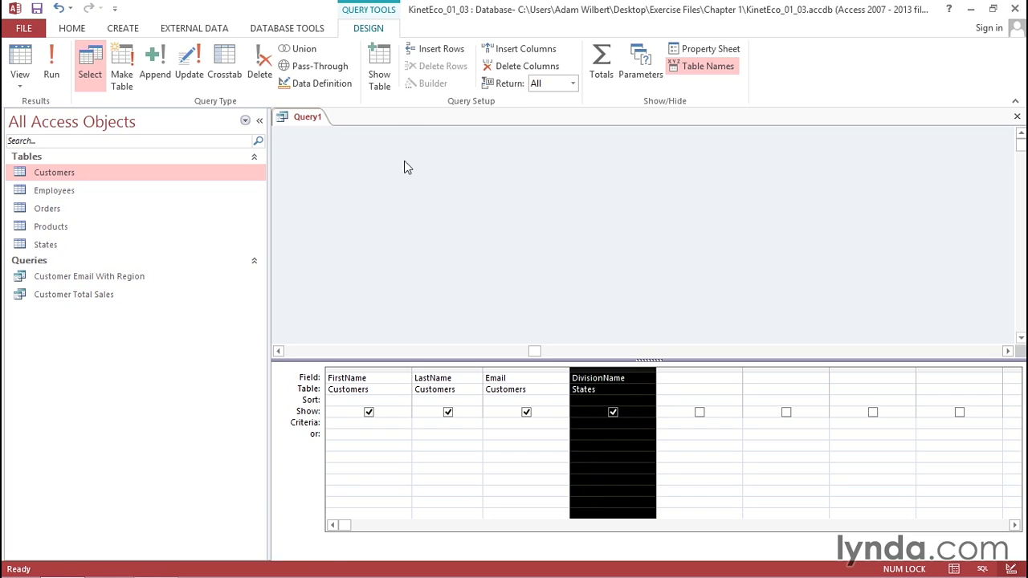
click(385, 89)
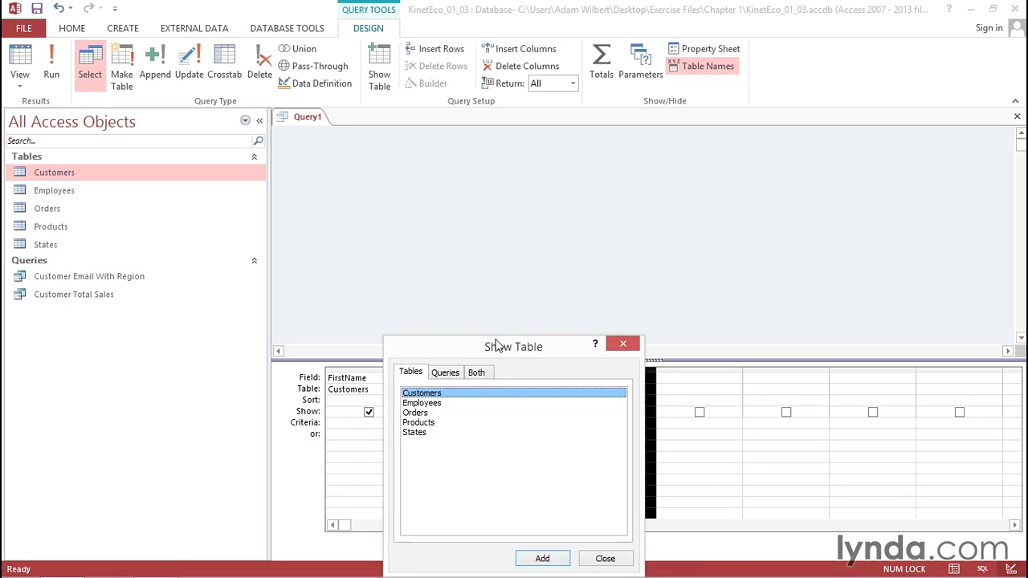
drag(496, 337, 502, 162)
double_click(440, 218)
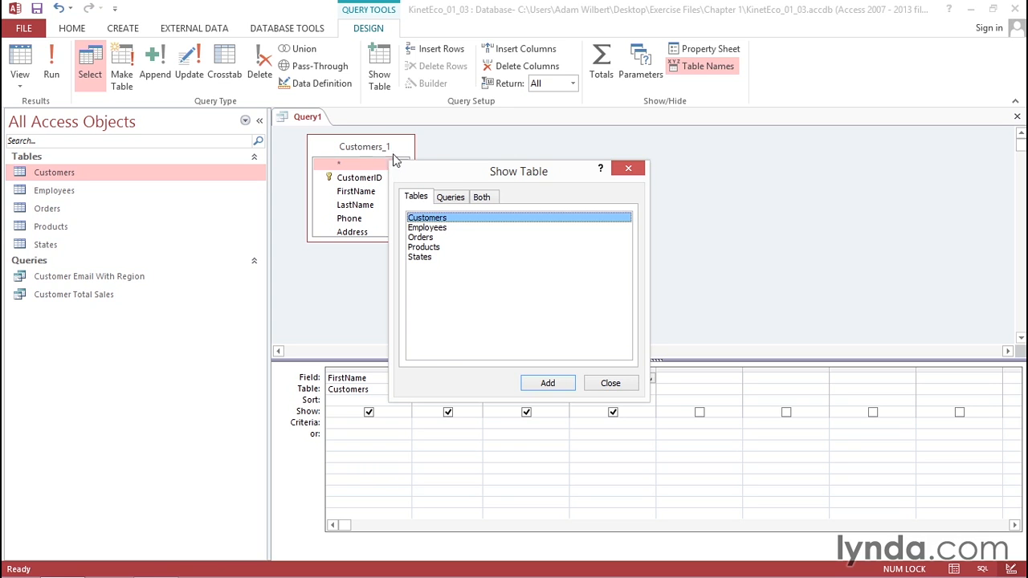
click(629, 170)
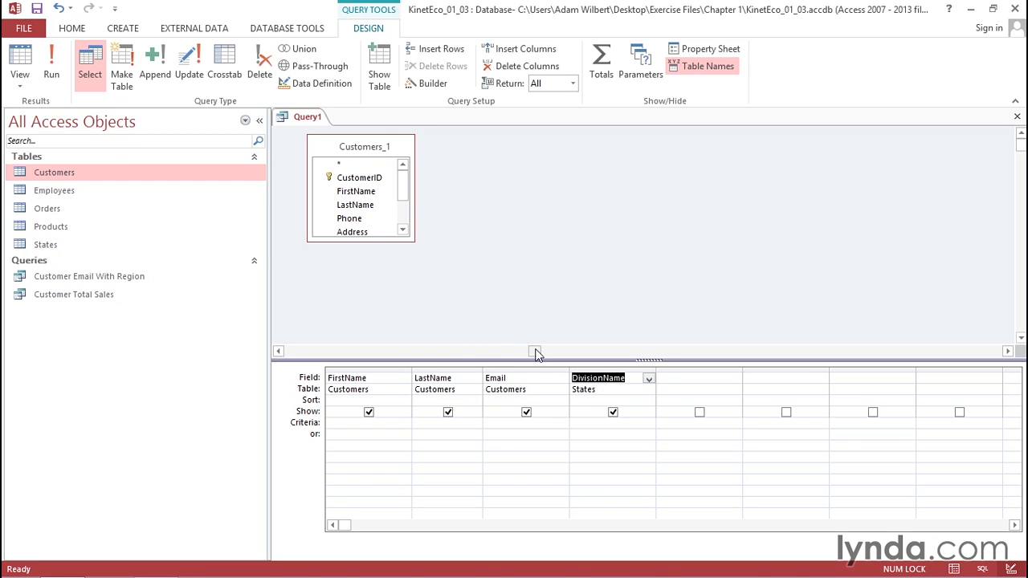
- Remove the duplicate Customers table from the query and return to the original two tables
right_click(355, 146)
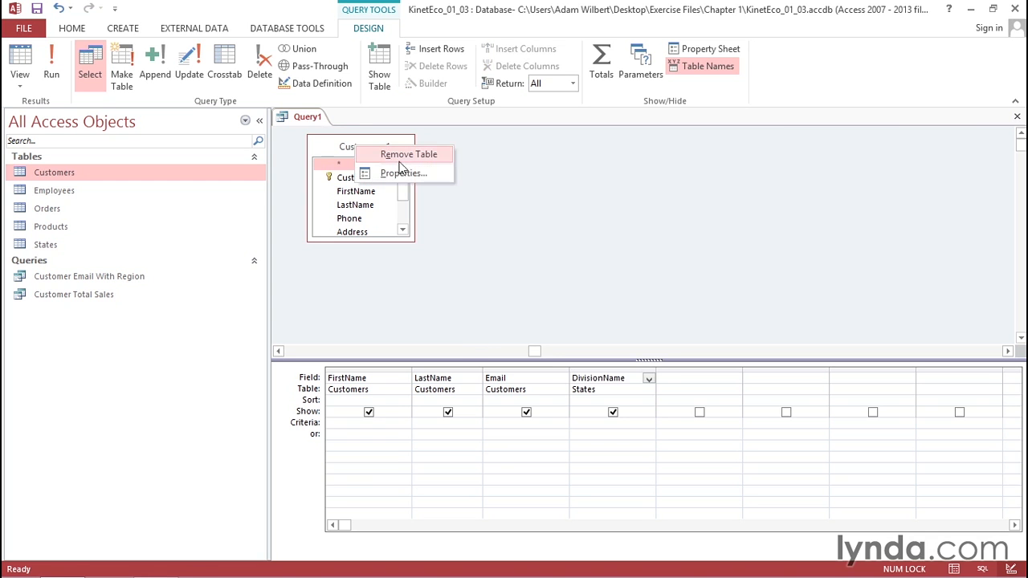
click(401, 155)
click(342, 348)
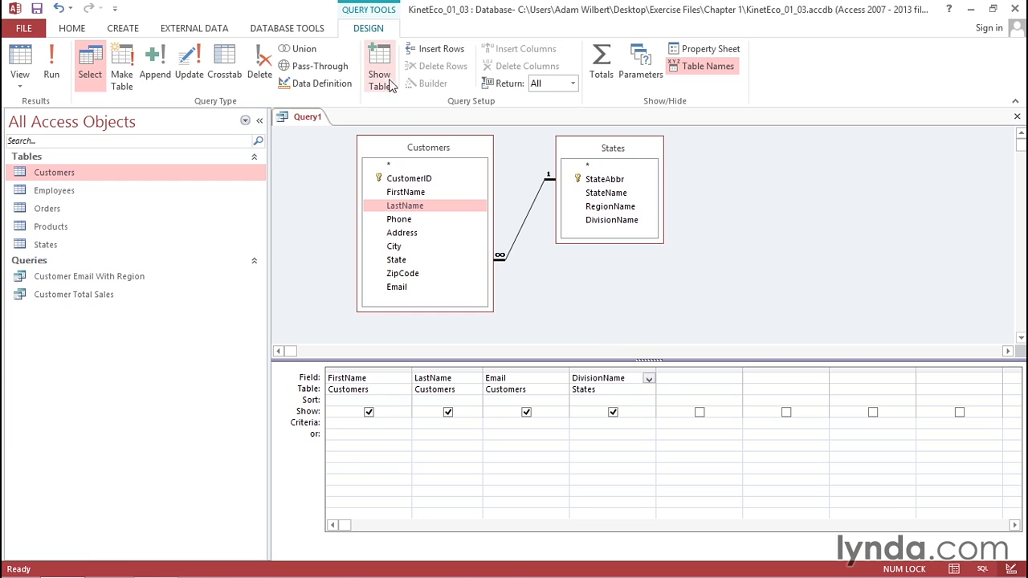
right_click(410, 155)
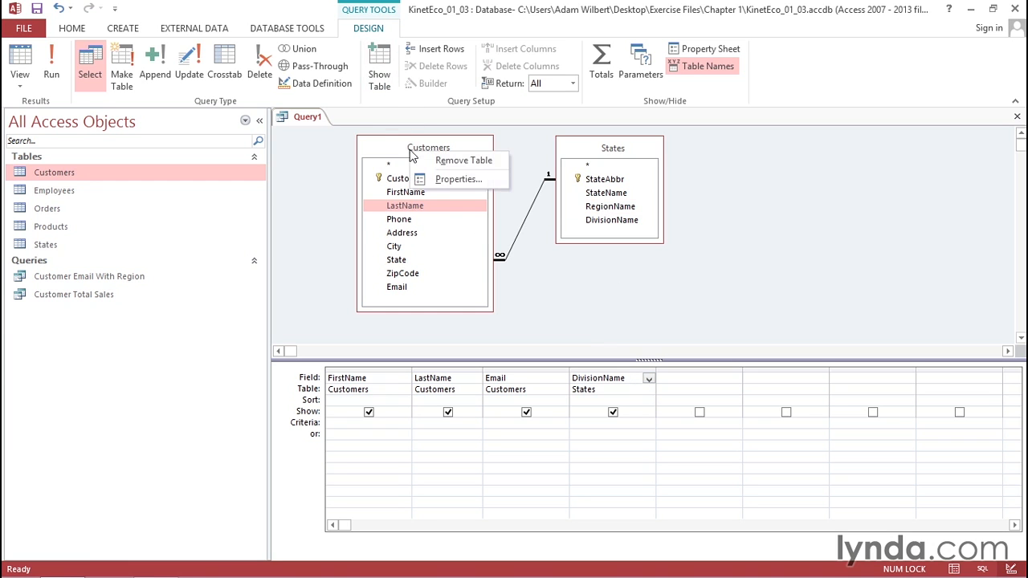
key(Escape)
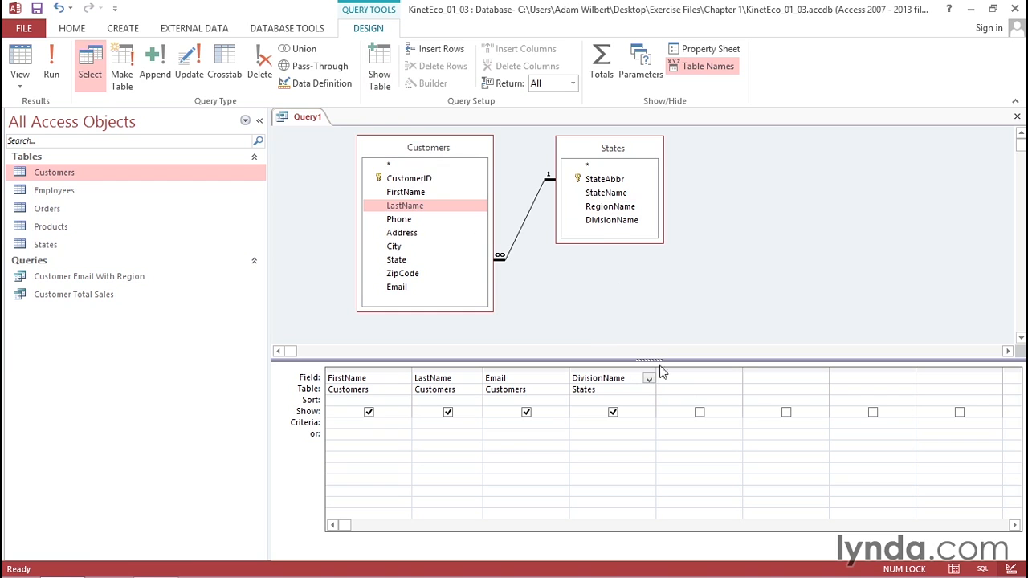
- Add the DivisionName field from States a second time and delete the duplicate column from the design grid
double_click(596, 222)
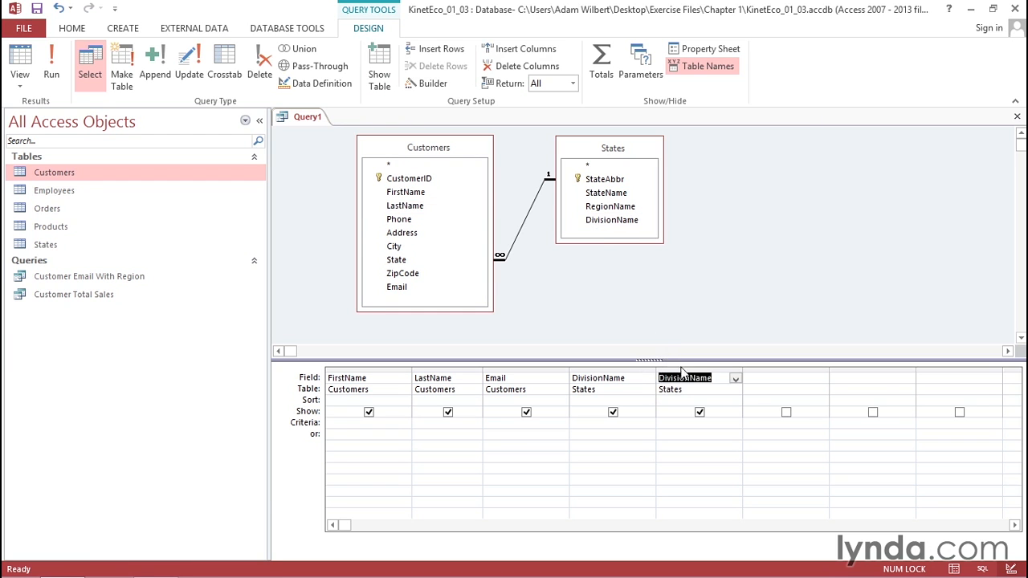
right_click(684, 372)
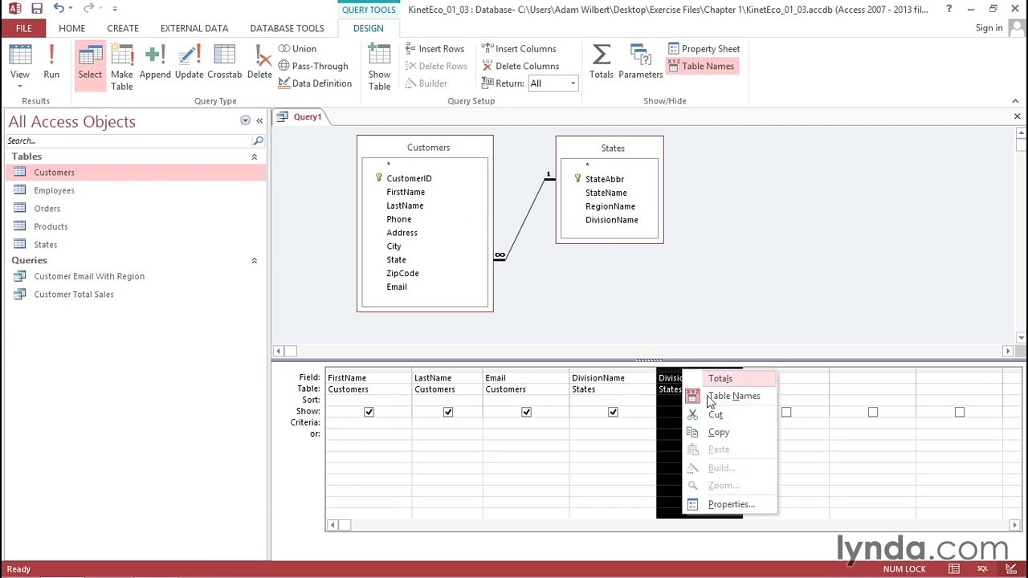
click(667, 369)
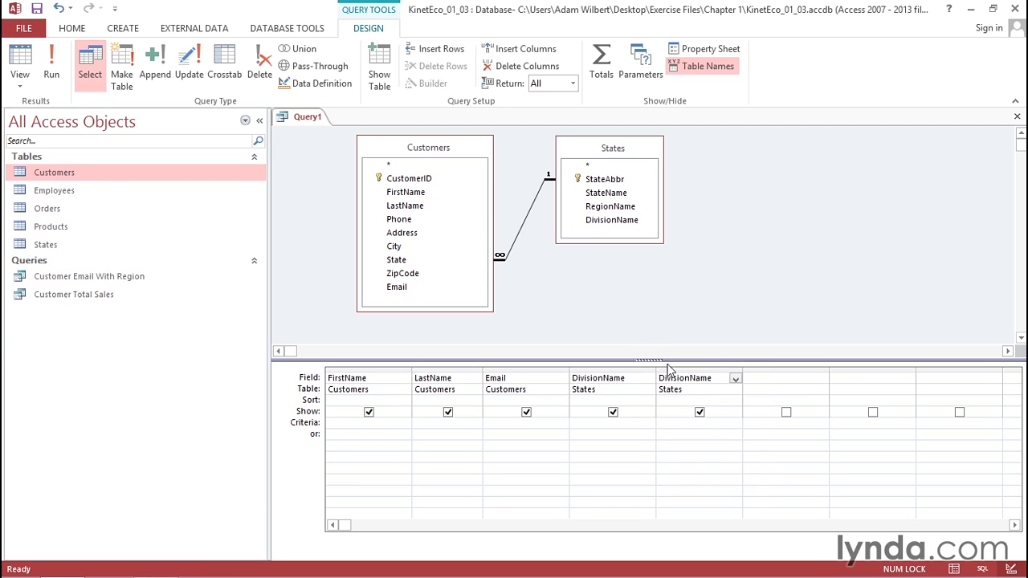
click(515, 69)
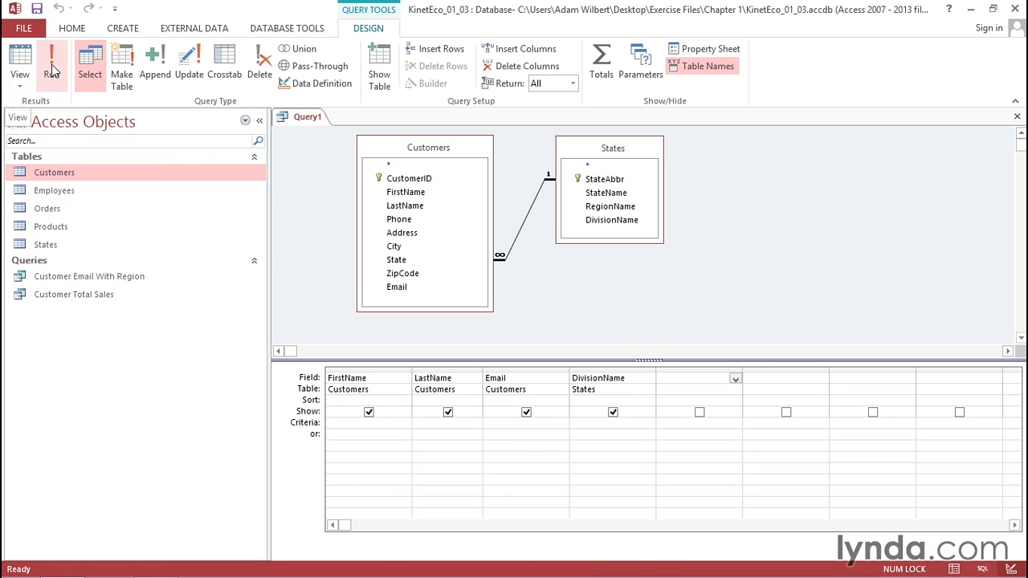
- Run the query and review the customer names, emails and division names in the resulting datasheet
click(52, 72)
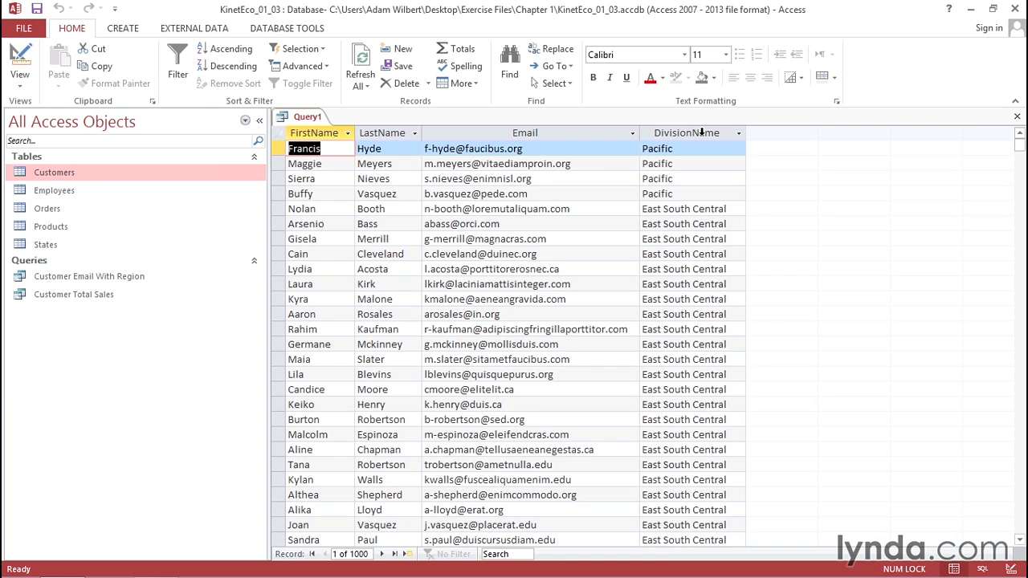
right_click(305, 118)
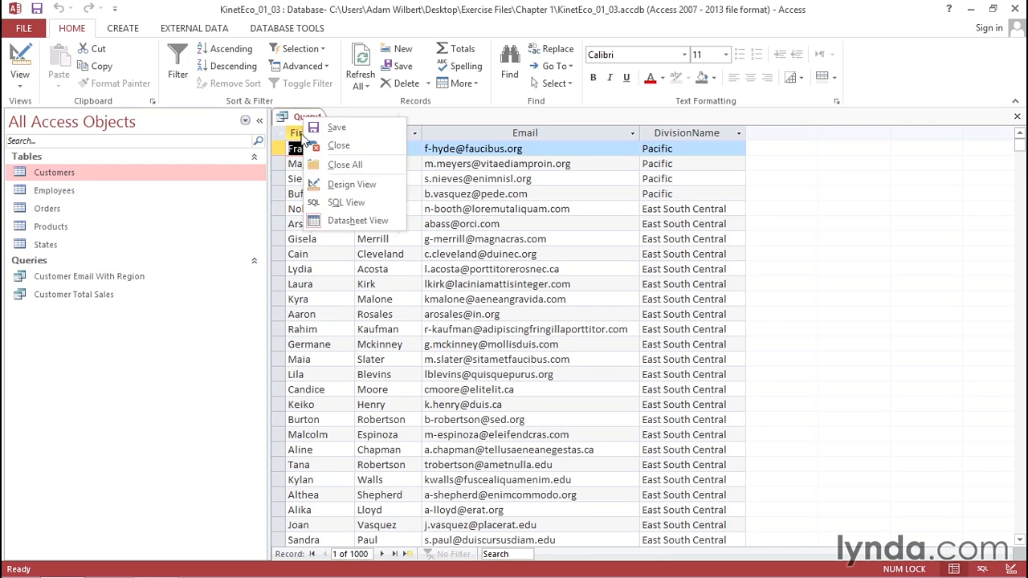
click(284, 117)
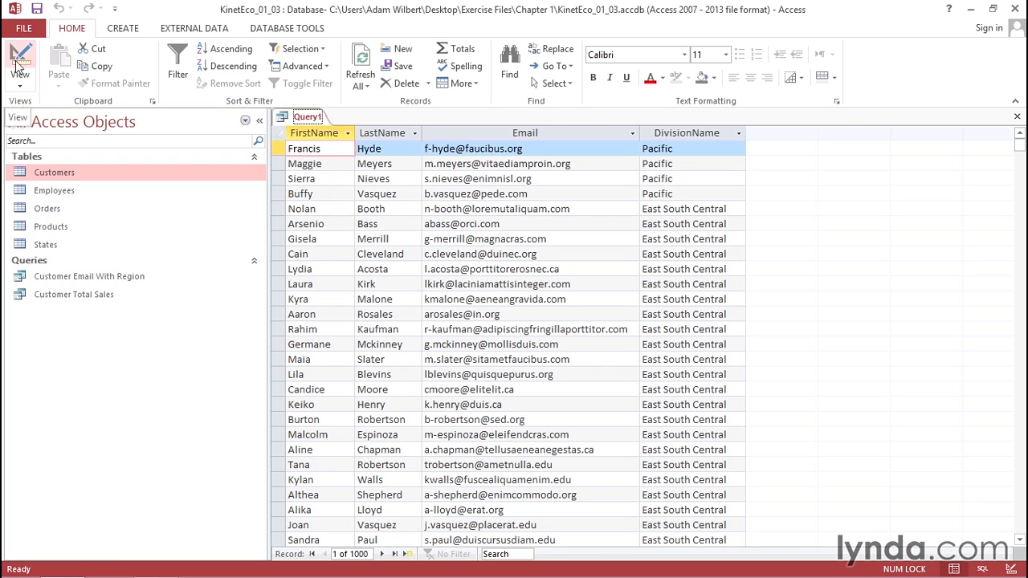
- View the query's SQL statement and return the query to Design view
click(24, 83)
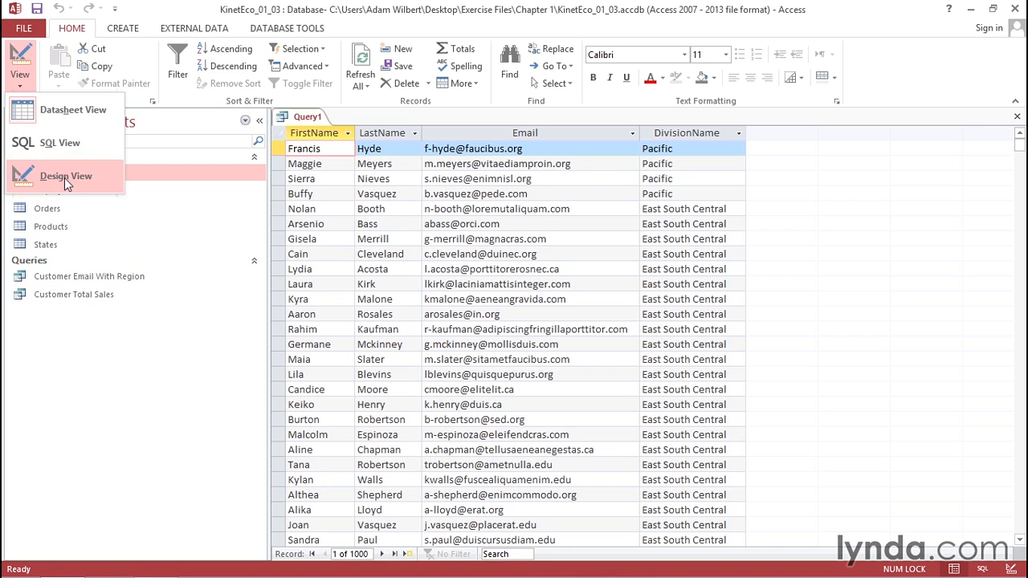
click(42, 146)
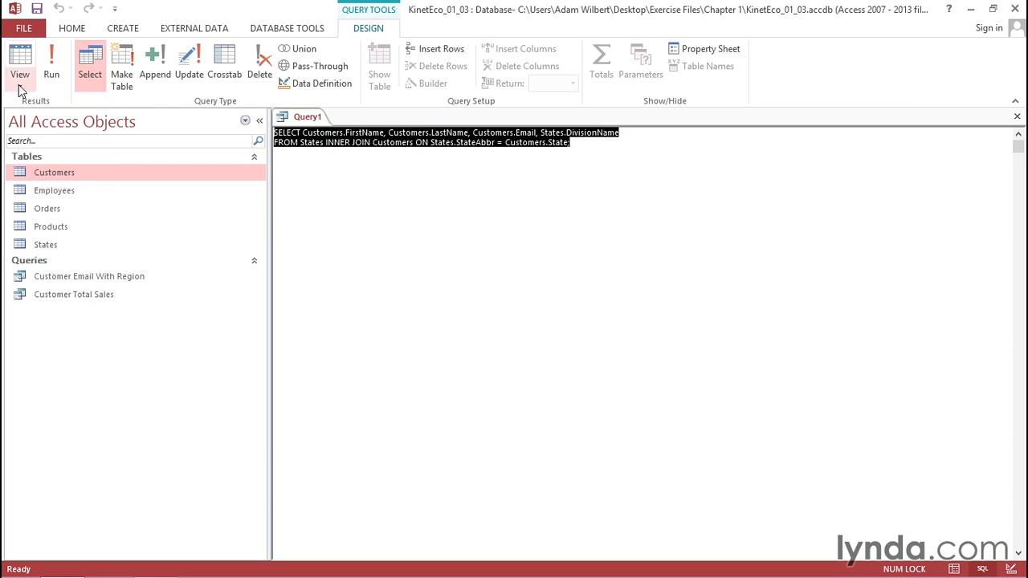
click(20, 83)
click(51, 169)
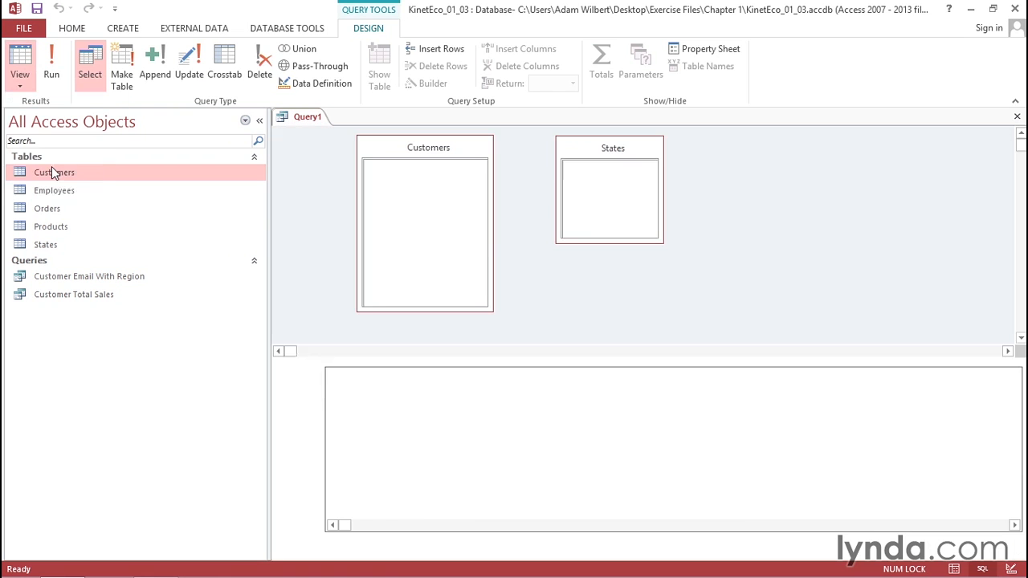